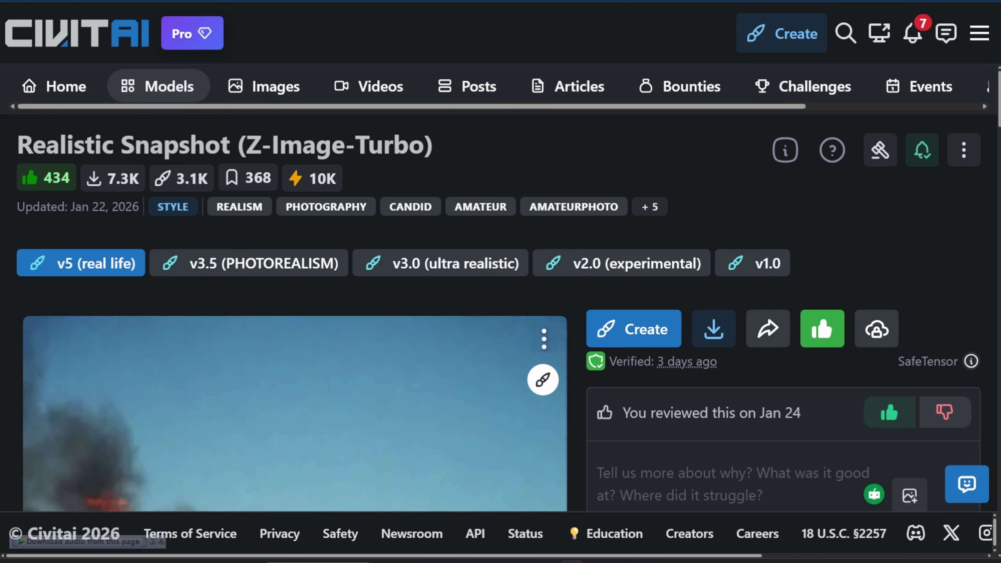
Look through the Realistic Snapshot (Z-Image-Turbo) model page, and in File Explorer open the models folder inside ComfyUI.
scroll(501, 335, down, 15)
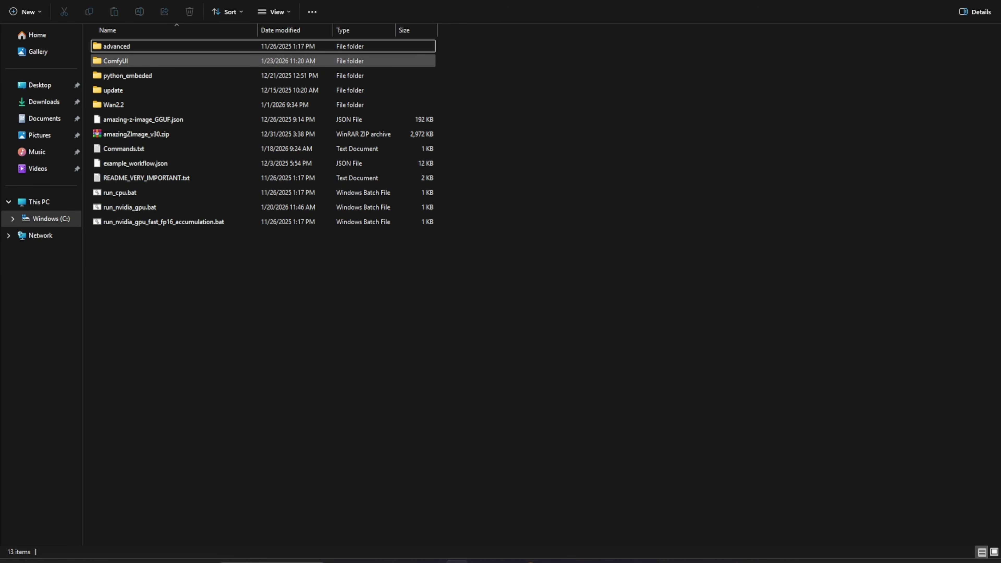
double_click(119, 61)
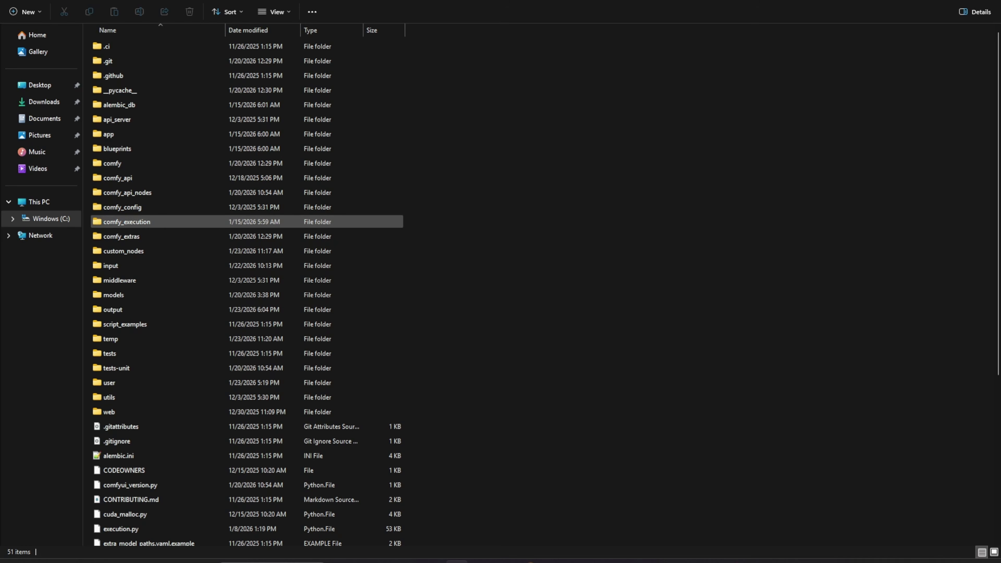
double_click(114, 295)
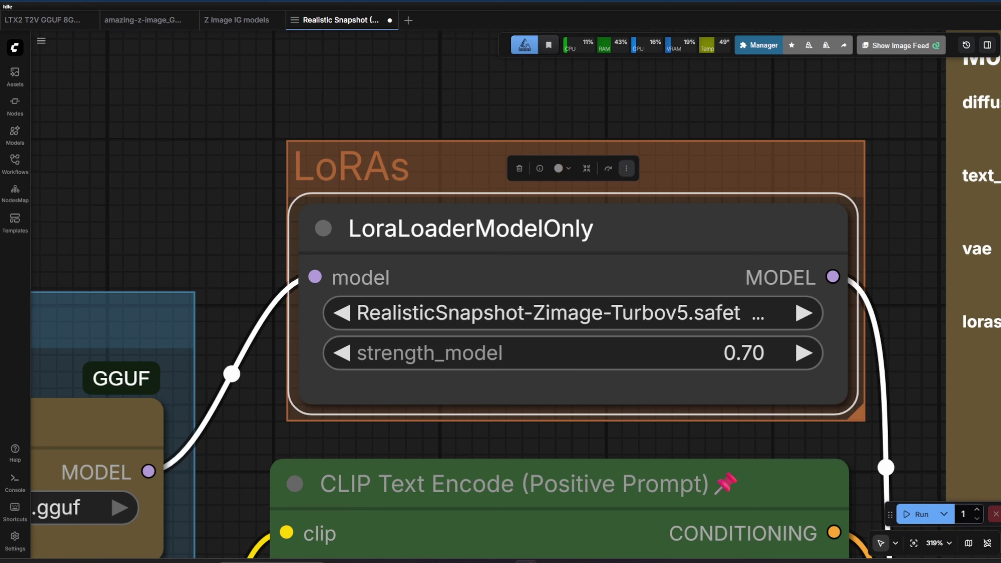
Bypass the LoraLoaderModelOnly node so the garage portrait is generated without the Realistic Snapshot LoRA.
click(626, 168)
click(668, 86)
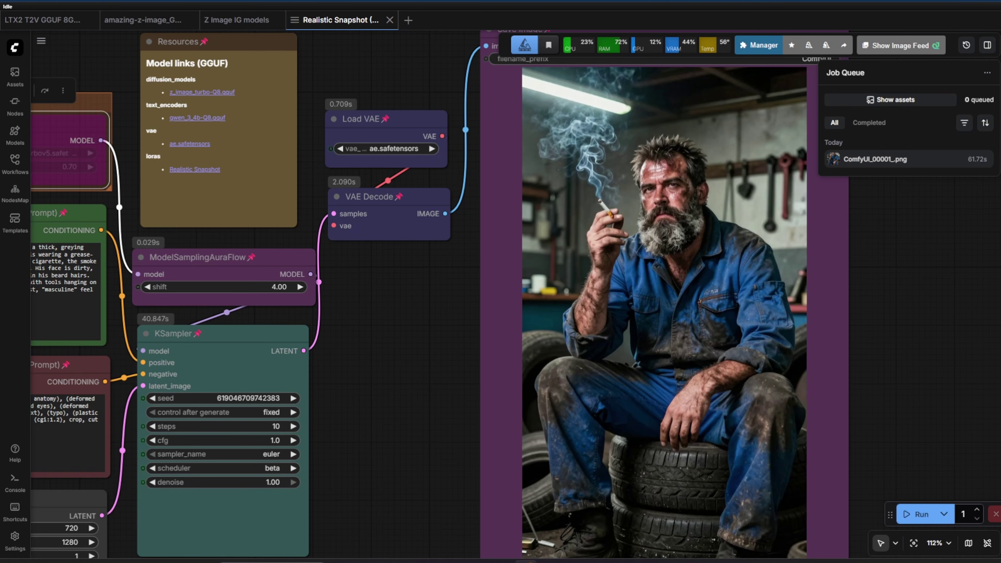
Remove the bypass from the LoraLoaderModelOnly node so the garage prompt uses the LoRA.
scroll(927, 213, down, 1)
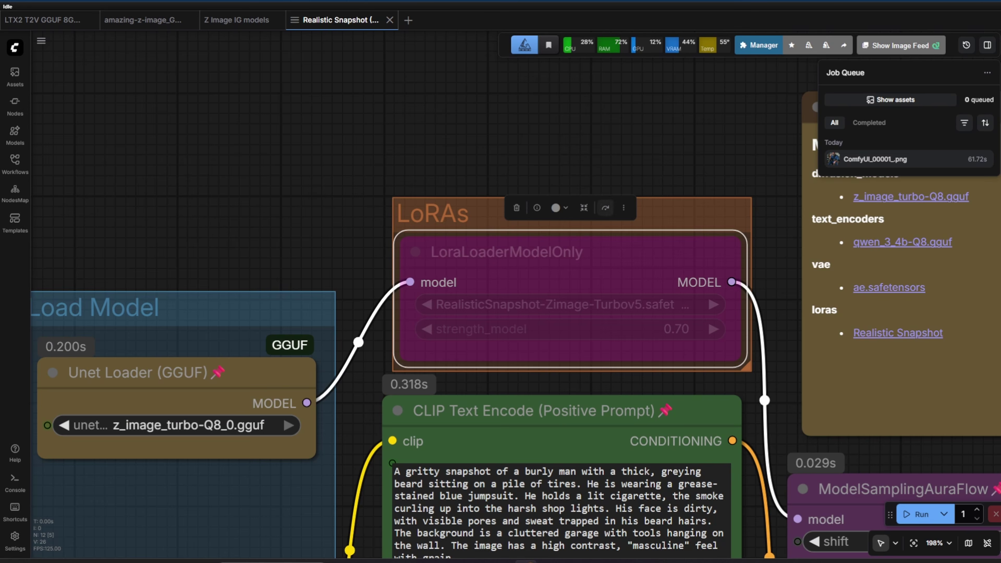
click(626, 209)
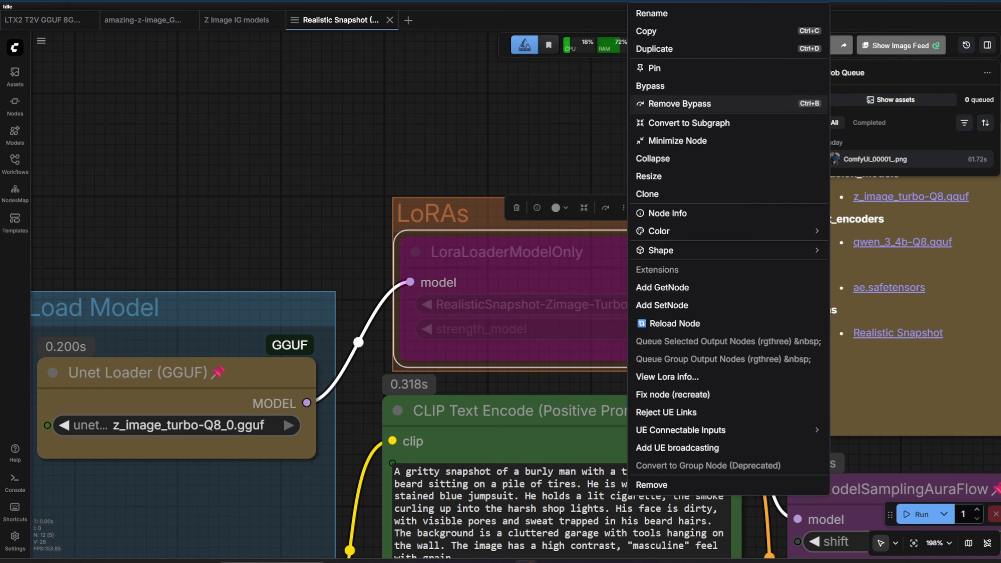
click(680, 104)
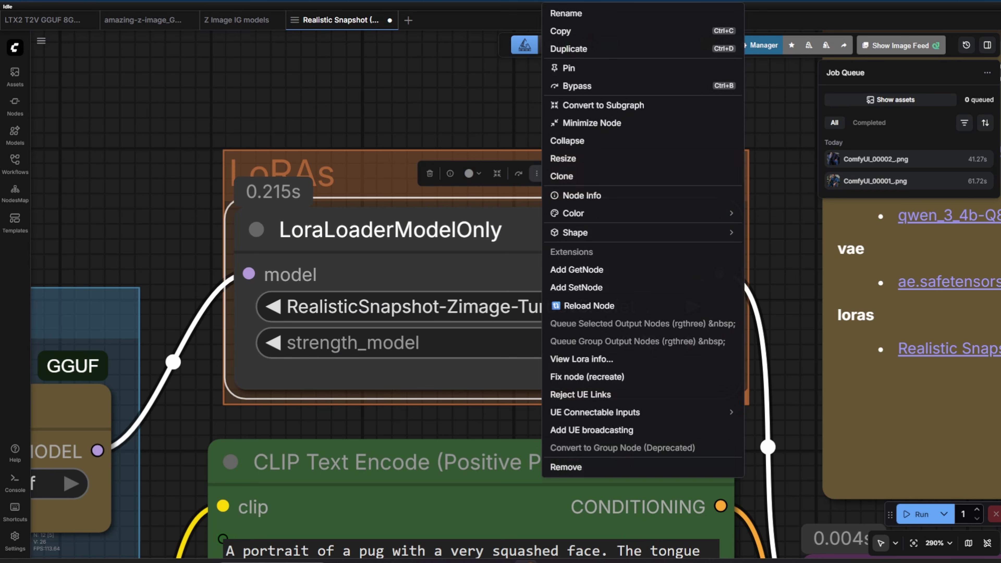
Bypass the LoRA loader node for the pug portrait prompt and check the generation and its resulting image.
click(537, 173)
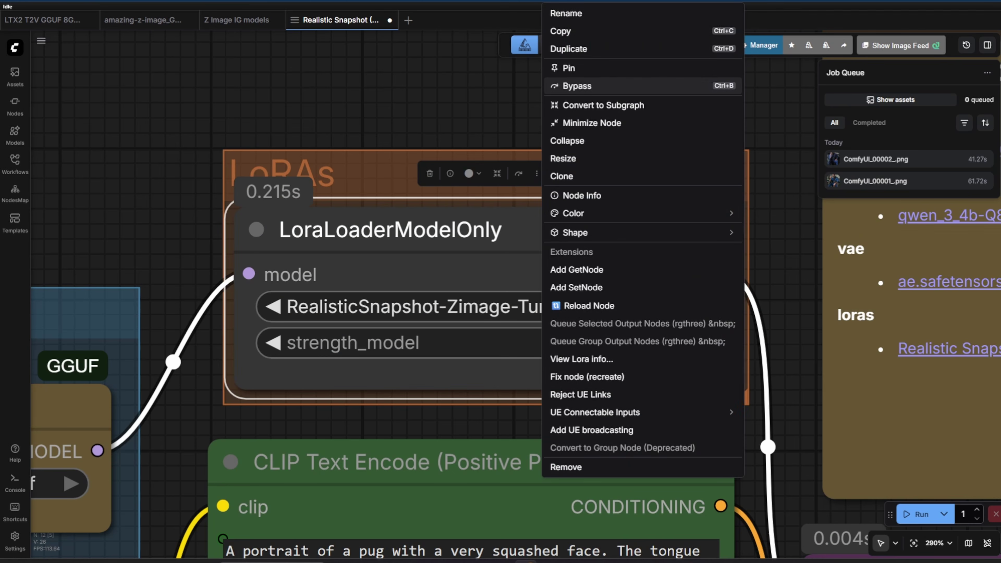
click(577, 85)
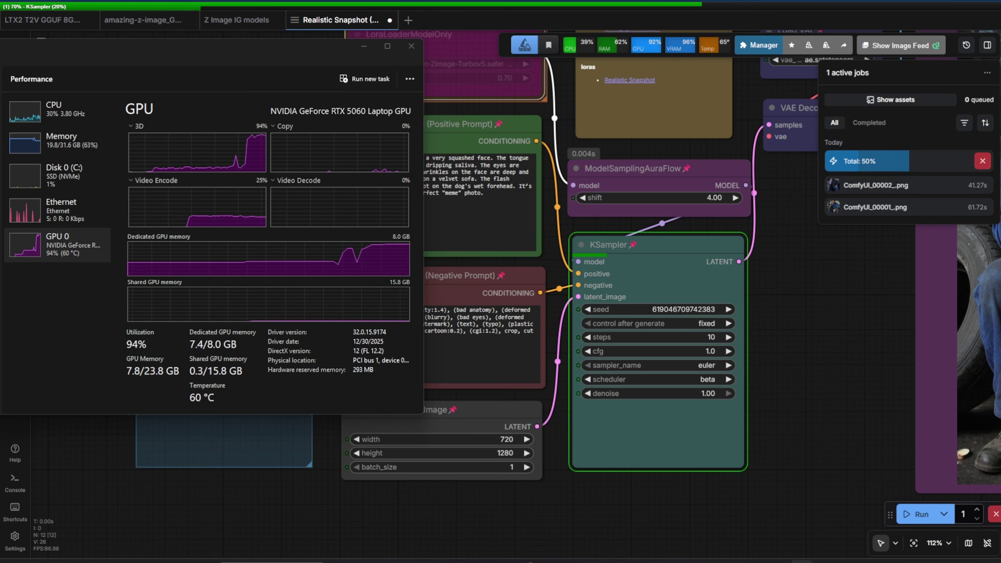
scroll(630, 276, up, 3)
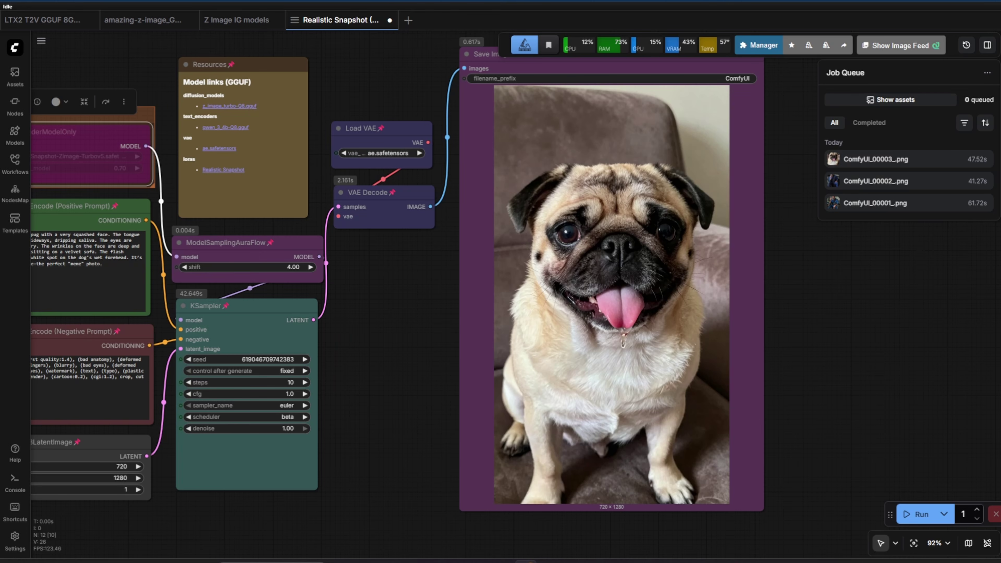
key(.)
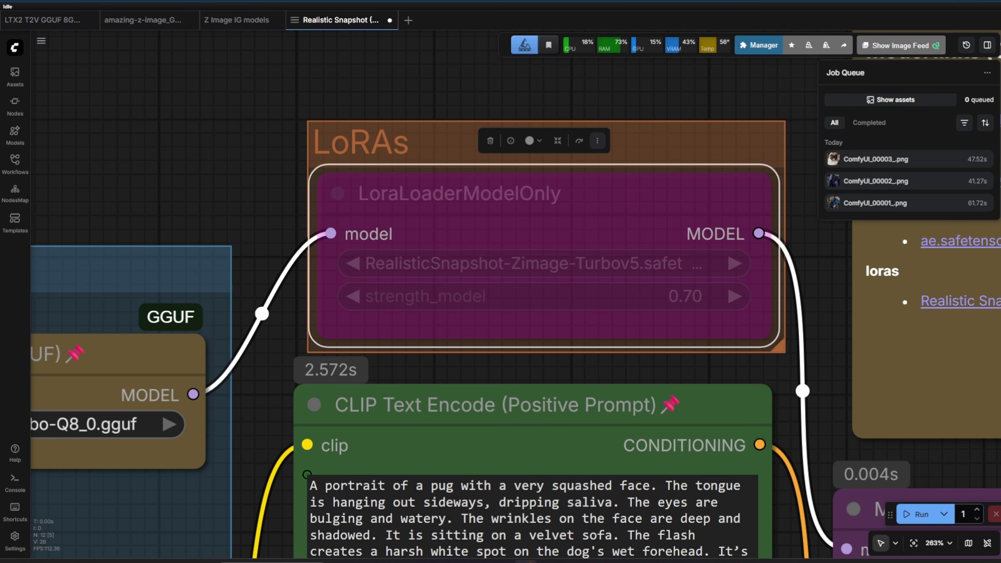
Re-enable the bypassed LoRA loader for the pug prompt and view the image generated with it.
click(597, 141)
click(654, 103)
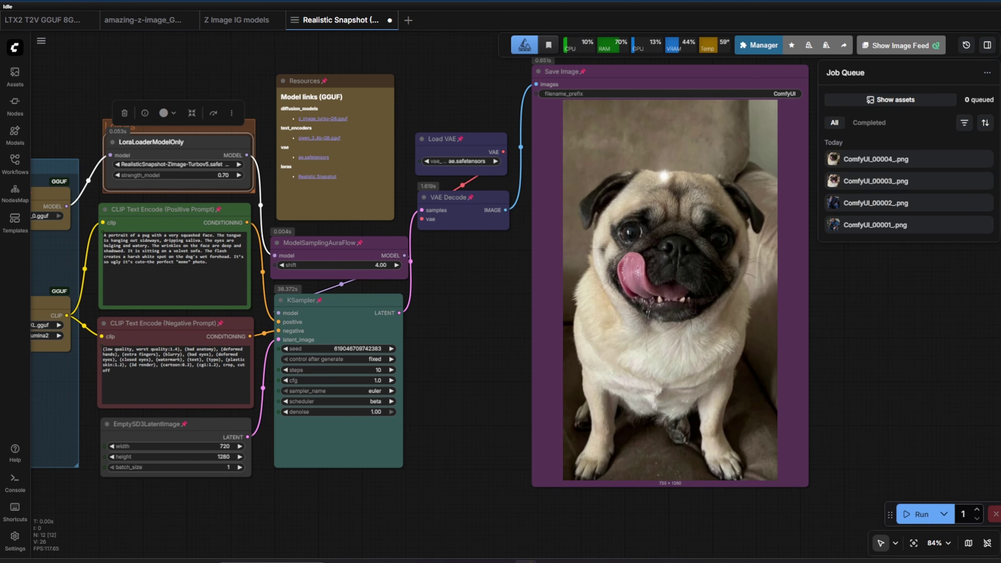
scroll(639, 244, up, 4)
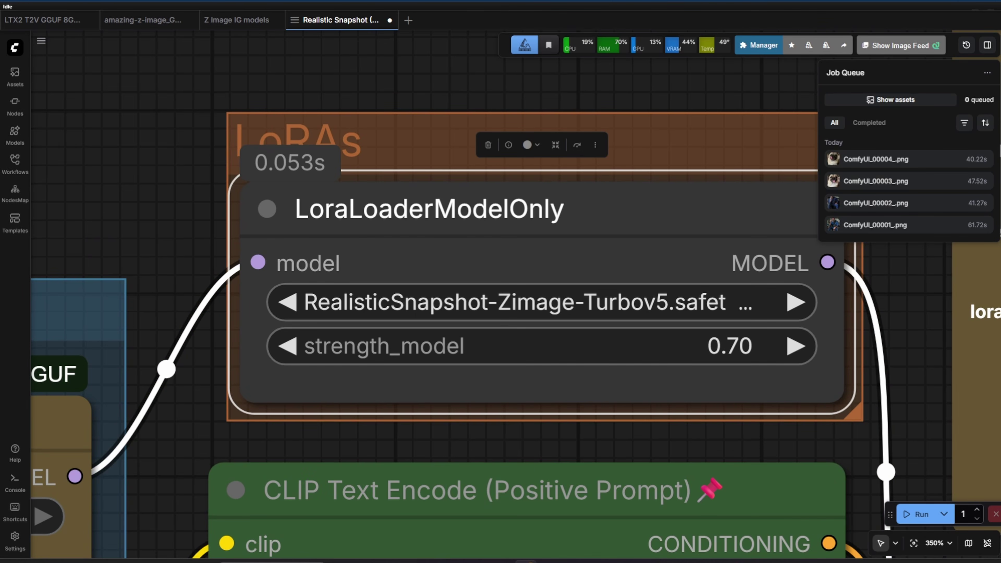
Bypass the LoRA loader for the night rooftop portrait and compare the versions without and with the LoRA.
click(595, 145)
click(639, 84)
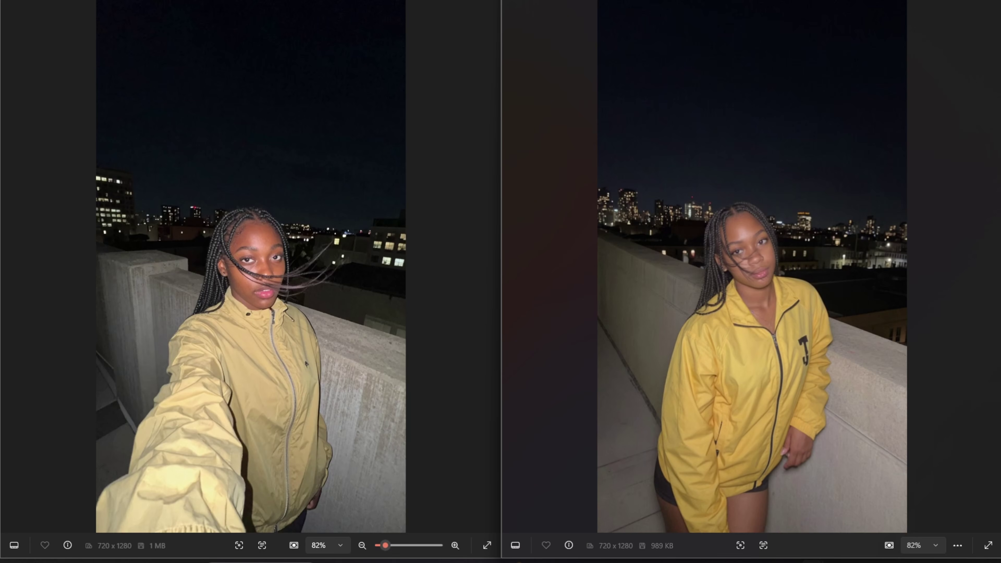
scroll(250, 267, up, 3)
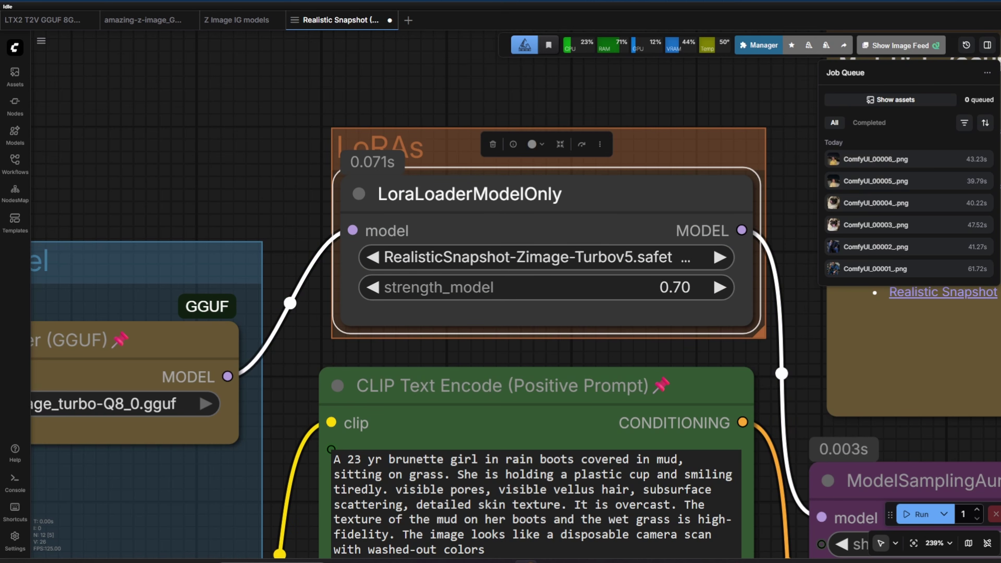
Bypass the LoRA loader node for the prompt of the brunette in muddy rain boots.
click(600, 144)
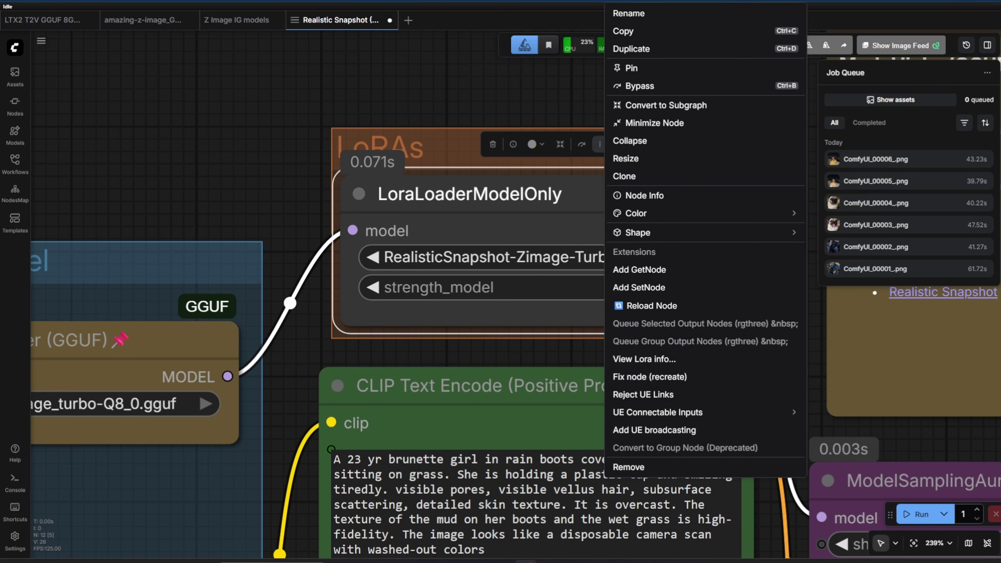
click(633, 85)
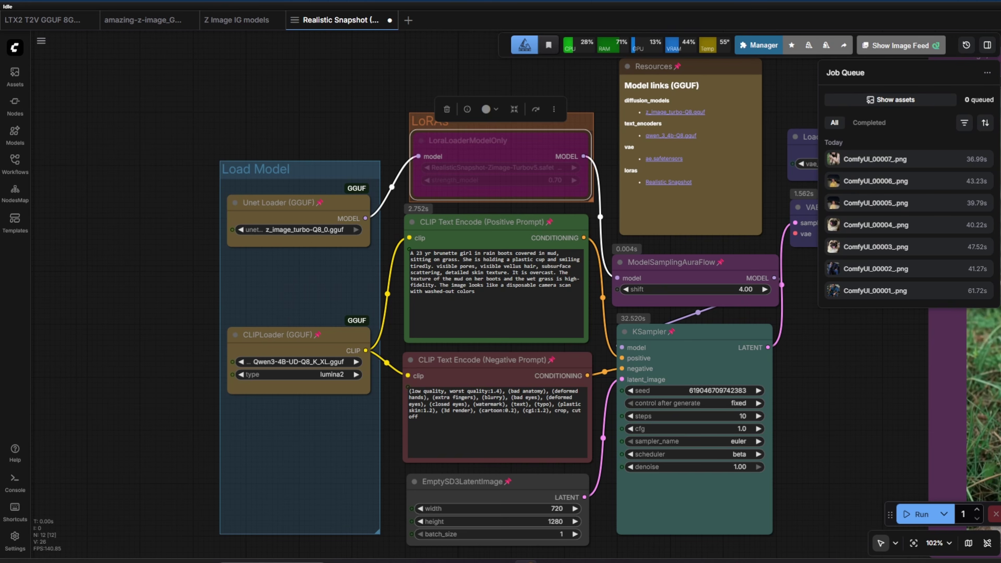
Remove the LoRA loader's bypass, run the workflow with the rain boots prompt, and view the output image.
click(554, 109)
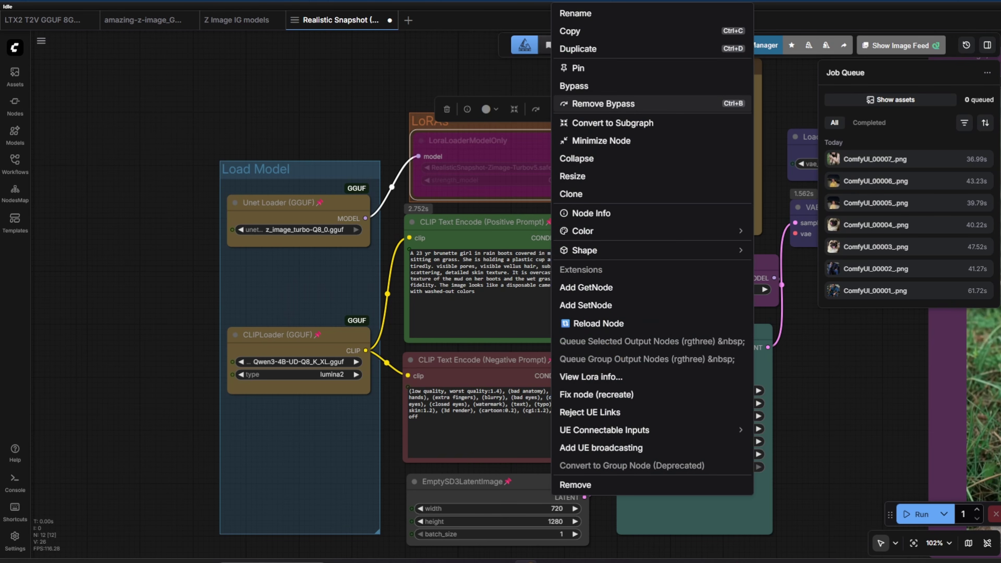
click(604, 103)
click(917, 514)
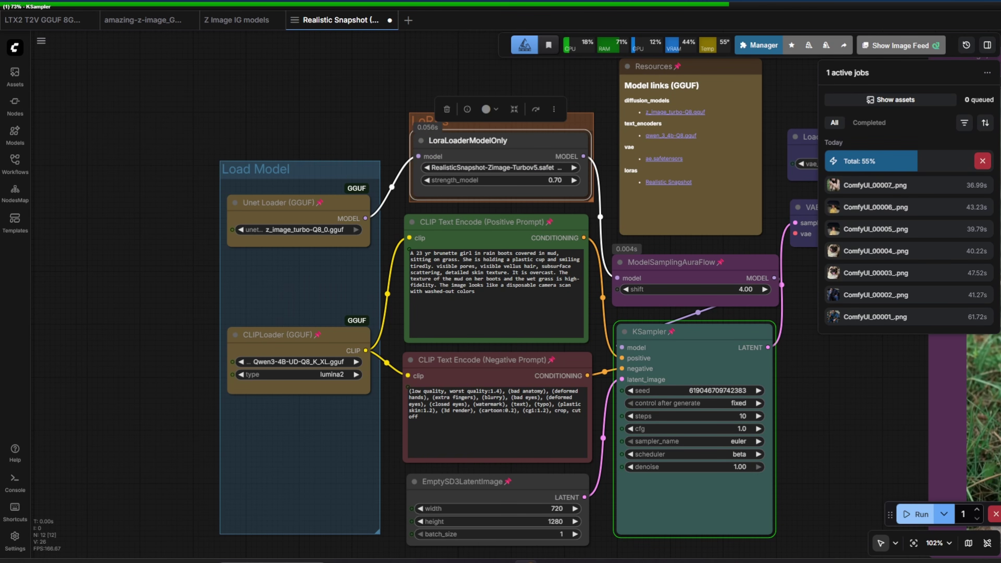
scroll(500, 308, right, 5)
scroll(501, 308, up, 1)
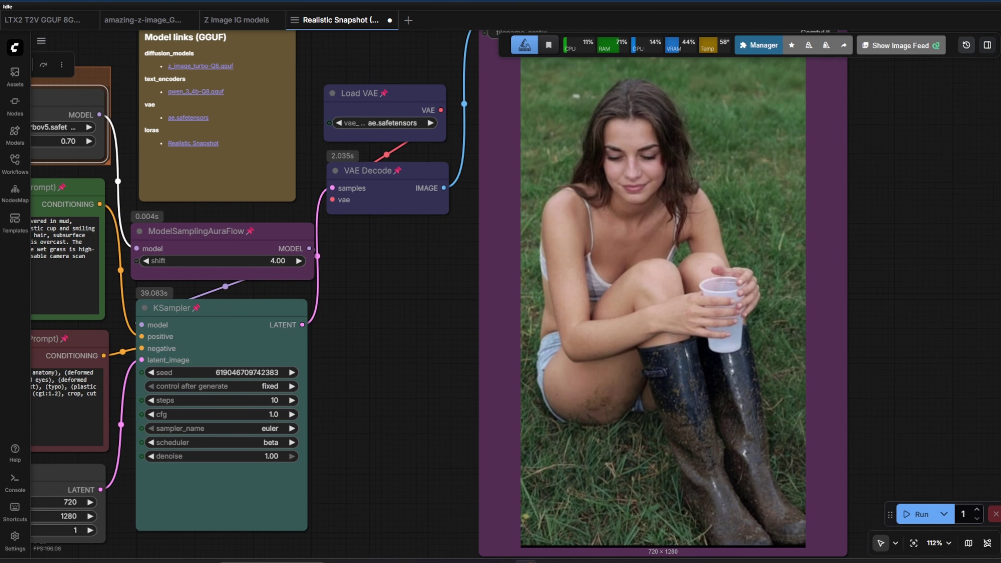
Bypass the LoRA loader node again for the baseline image of the raccoon on a trash can.
key(q)
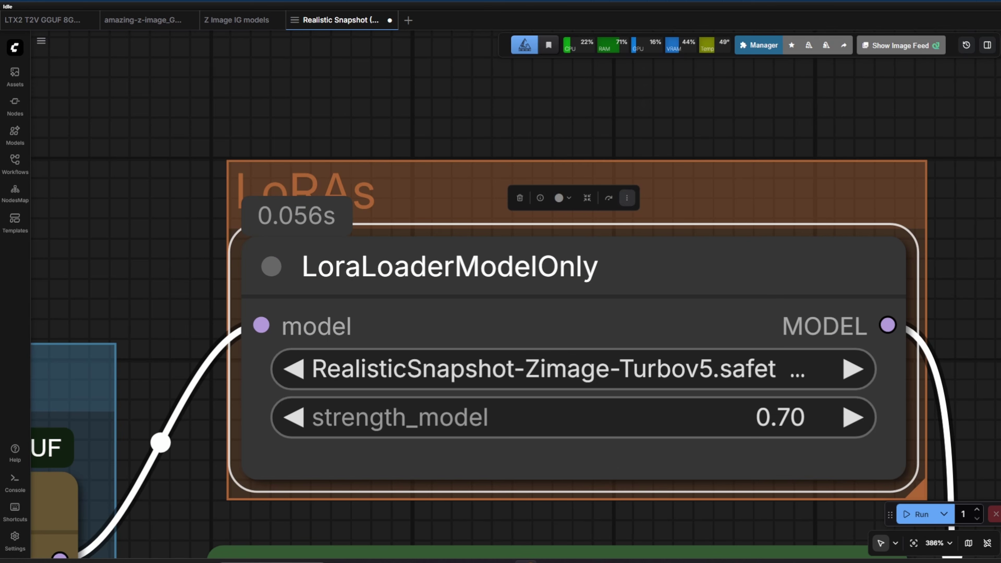
click(627, 198)
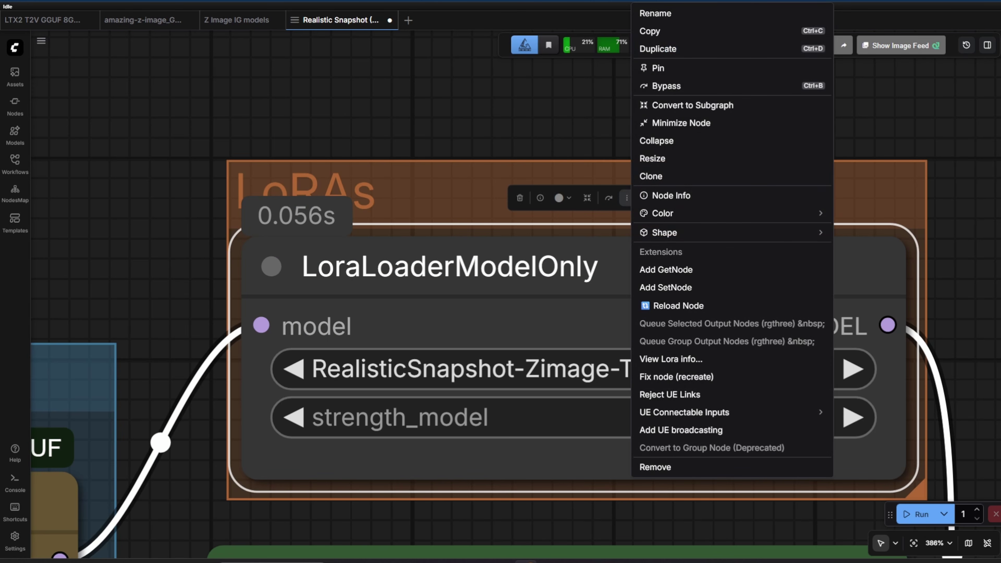
click(670, 86)
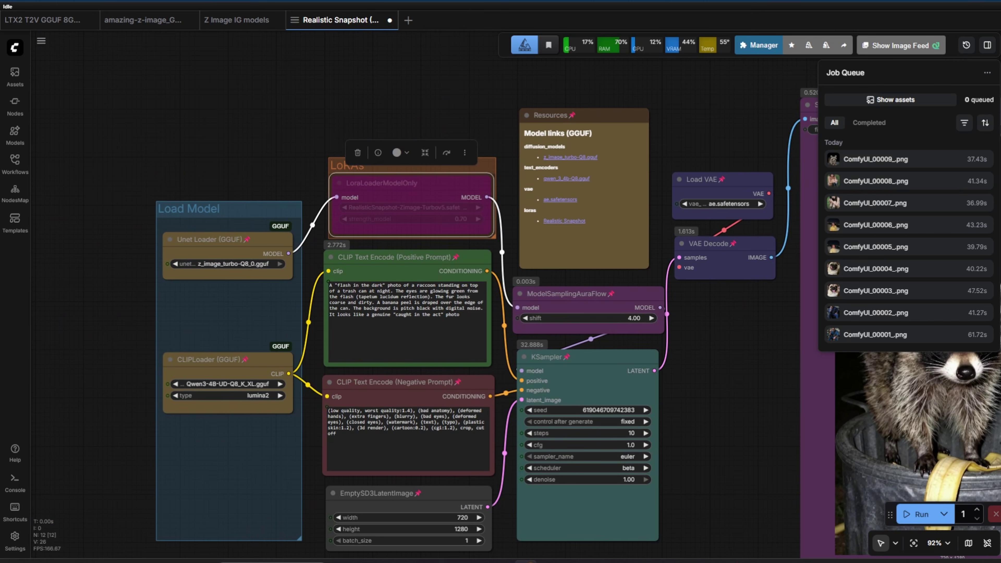
Remove the bypass from the LoRA loader and run the workflow with the raccoon prompt.
click(464, 152)
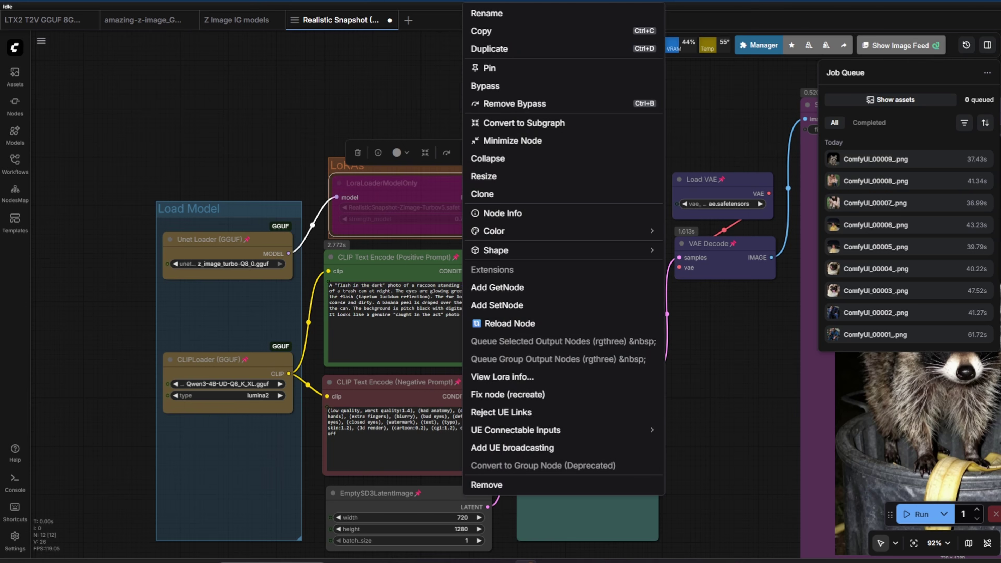
click(493, 104)
click(919, 515)
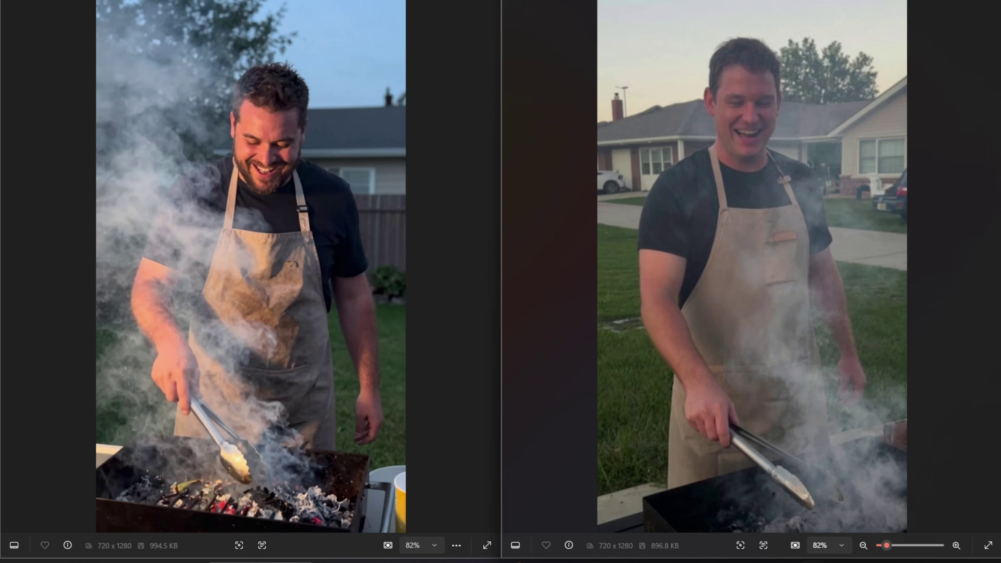
Compare the side-by-side barbecue and straw-hat gardener portraits up close.
scroll(250, 267, up, 3)
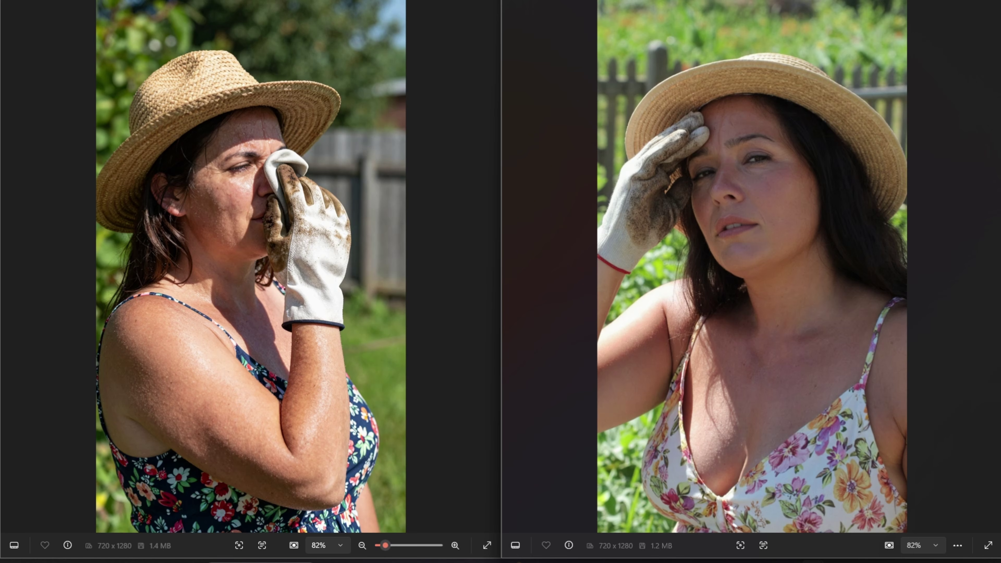
scroll(251, 164, up, 3)
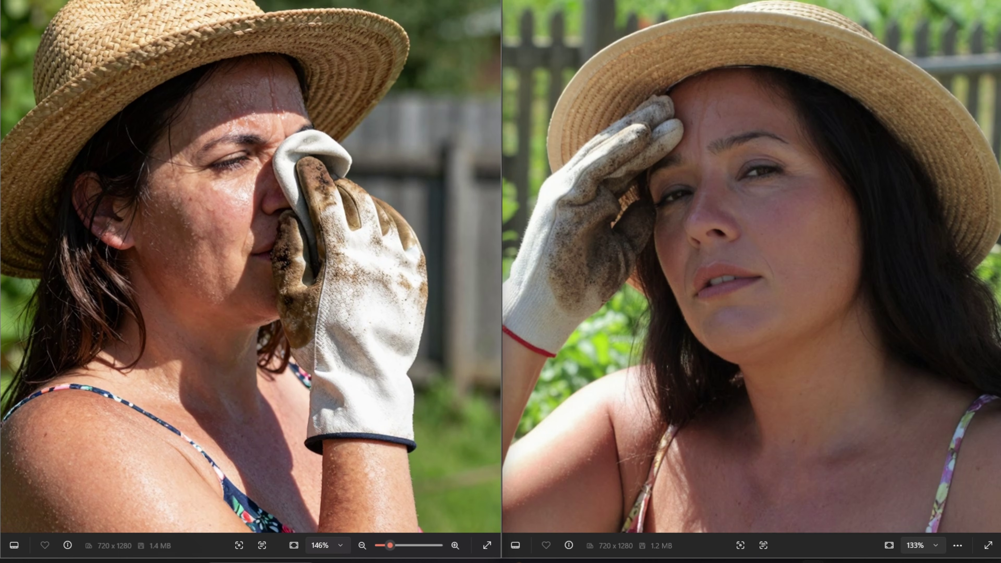